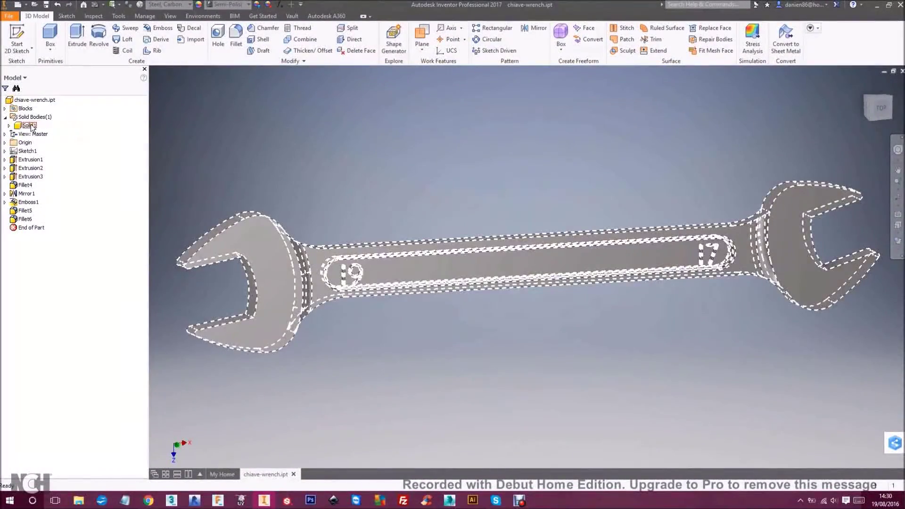
# Roll the wrench part's history back to just after Sketch1 to examine the base profile
pyautogui.click(32, 125)
pyautogui.click(107, 194)
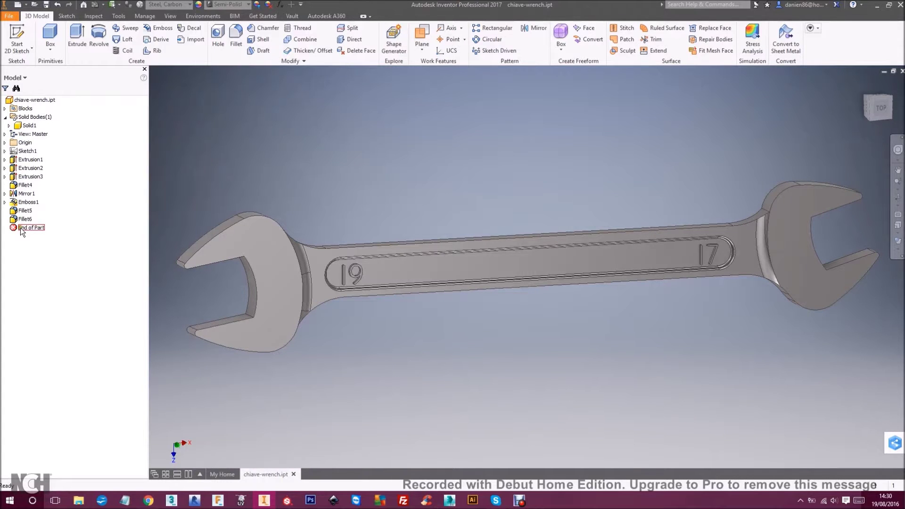
pyautogui.moveTo(21, 227)
pyautogui.mouseDown()
pyautogui.moveTo(44, 192)
pyautogui.moveTo(31, 160)
pyautogui.mouseUp()
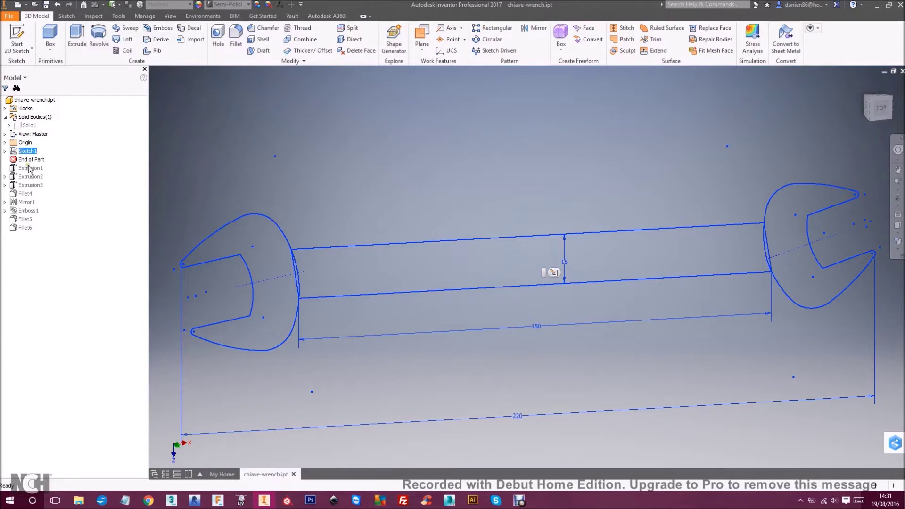
# Roll the part history forward through Extrusion1, Extrusion2, Extrusion3 and Fillet4, examining the wrench body and handle recess
pyautogui.moveTo(34, 162); pyautogui.dragTo(45, 180)
pyautogui.keyDown('shift'); pyautogui.moveTo(536, 138); pyautogui.dragTo(522, 190, button='middle'); pyautogui.keyUp('shift')
pyautogui.moveTo(40, 178); pyautogui.dragTo(41, 182)
pyautogui.keyDown('shift'); pyautogui.moveTo(393, 381); pyautogui.dragTo(421, 200, button='middle'); pyautogui.keyUp('shift')
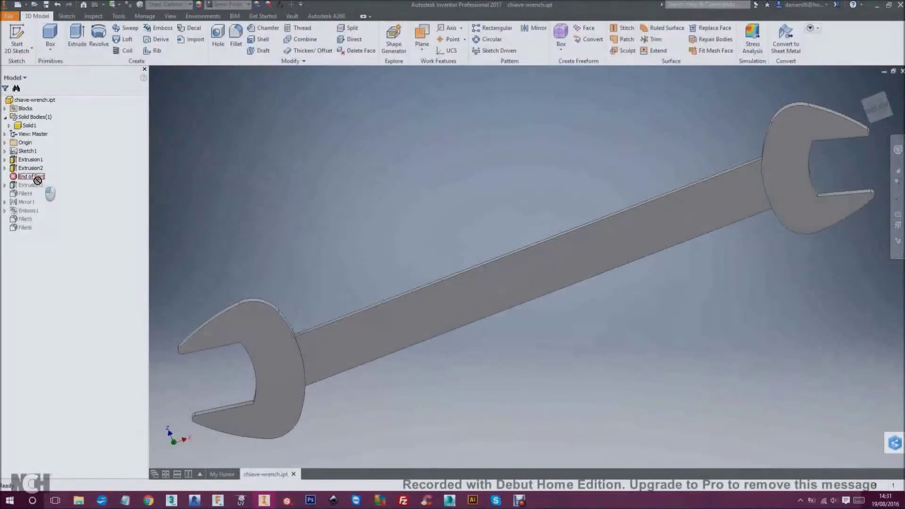
pyautogui.moveTo(35, 178); pyautogui.dragTo(36, 197)
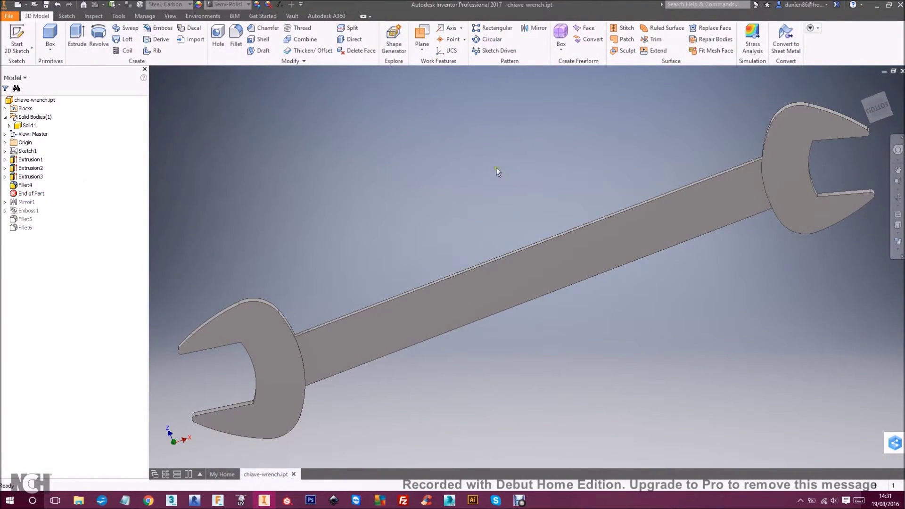
pyautogui.keyDown('shift'); pyautogui.moveTo(527, 158); pyautogui.dragTo(568, 266, button='middle'); pyautogui.keyUp('shift')
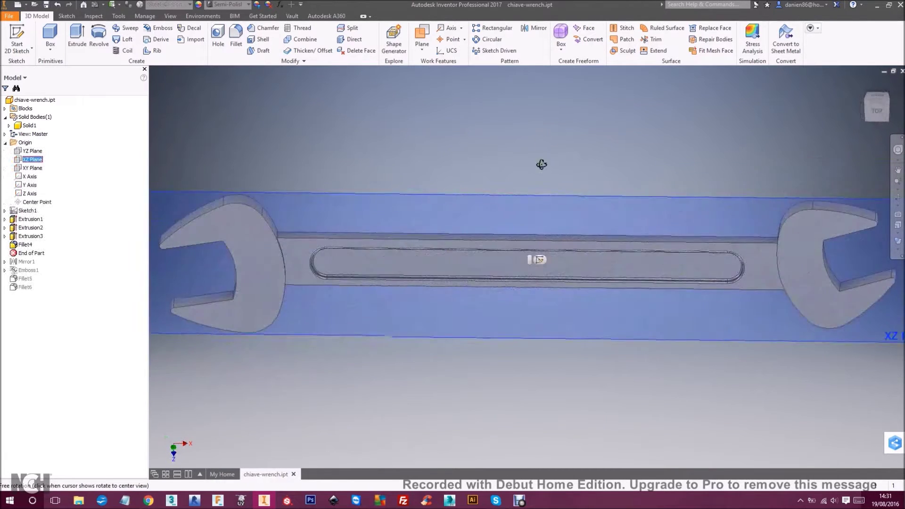
pyautogui.moveTo(542, 165)
pyautogui.keyDown('shift'); pyautogui.mouseDown(button='middle')
pyautogui.moveTo(538, 216)
pyautogui.moveTo(537, 186)
pyautogui.moveTo(510, 135)
pyautogui.mouseUp(button='middle'); pyautogui.keyUp('shift')
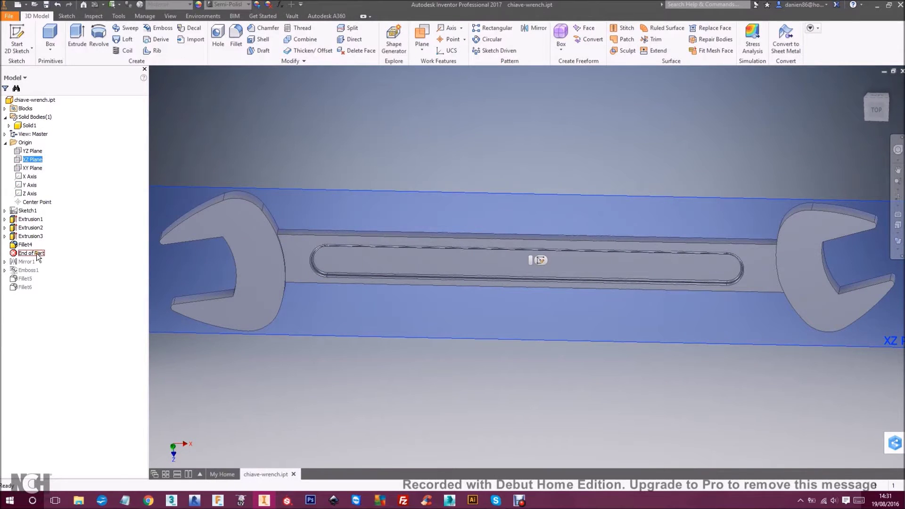
# Roll the part history forward past Mirror1, Emboss1, Fillet5 and Fillet6 to examine the mirrored recess, embossed numbers and rounded transitions
pyautogui.moveTo(38, 254); pyautogui.dragTo(40, 265)
pyautogui.keyDown('shift'); pyautogui.moveTo(528, 154); pyautogui.dragTo(475, 161, button='middle'); pyautogui.keyUp('shift')
pyautogui.moveTo(29, 262)
pyautogui.mouseDown()
pyautogui.moveTo(25, 274)
pyautogui.moveTo(30, 267)
pyautogui.moveTo(43, 287)
pyautogui.moveTo(28, 274)
pyautogui.mouseUp()
pyautogui.keyDown('shift'); pyautogui.moveTo(581, 353); pyautogui.dragTo(579, 324, button='middle'); pyautogui.keyUp('shift')
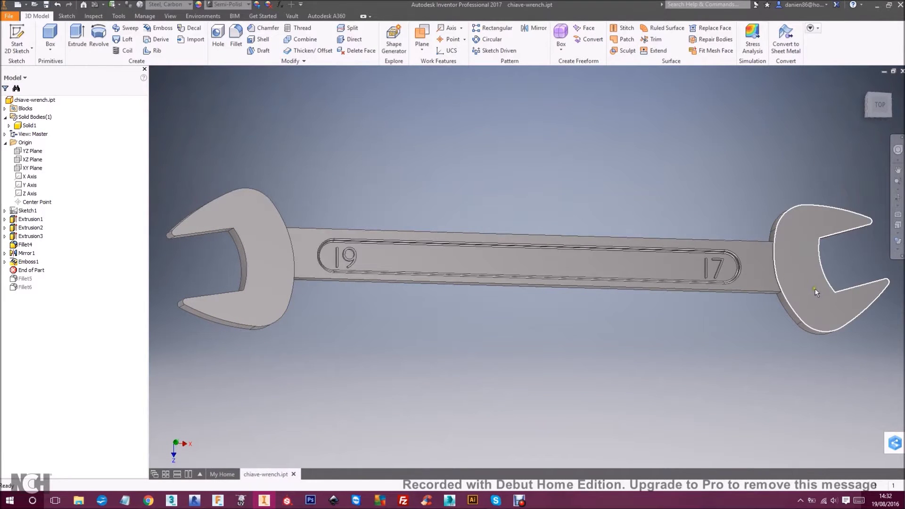
pyautogui.keyDown('shift'); pyautogui.moveTo(633, 337); pyautogui.dragTo(616, 329, button='middle'); pyautogui.keyUp('shift')
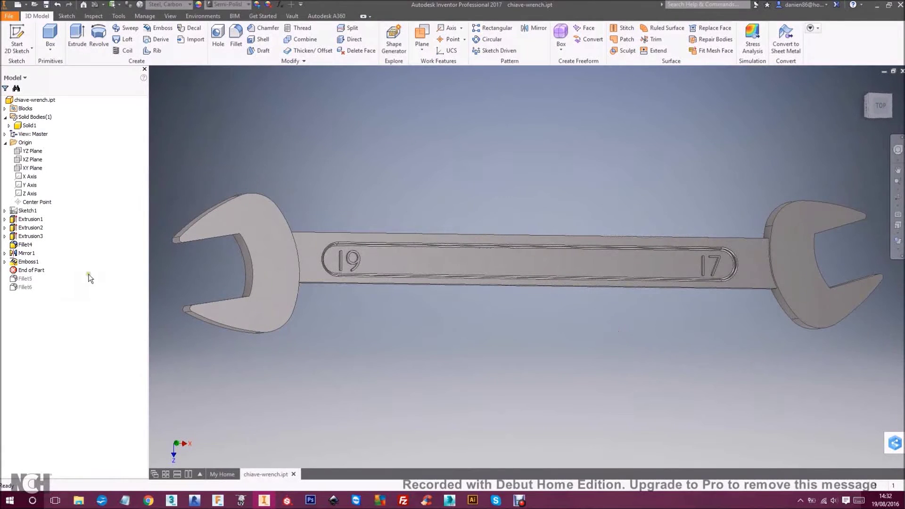
pyautogui.moveTo(28, 270); pyautogui.dragTo(37, 296)
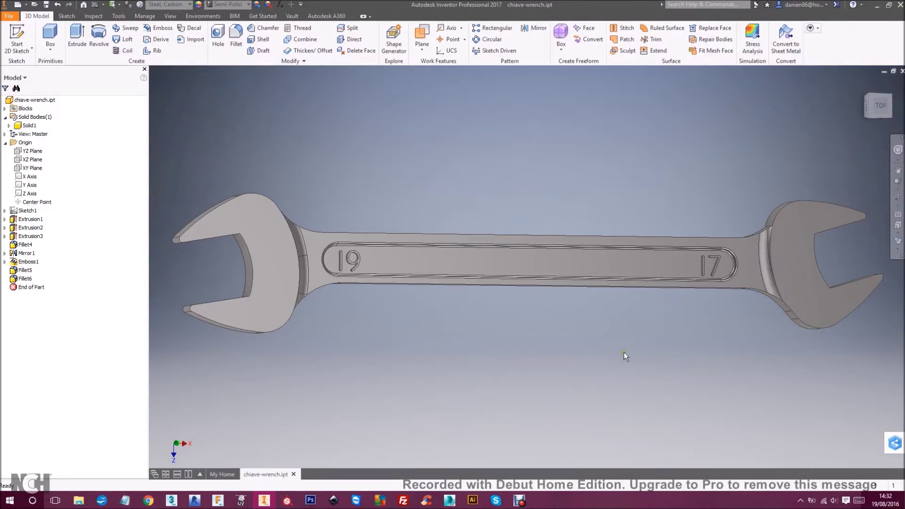
pyautogui.keyDown('shift'); pyautogui.moveTo(636, 366); pyautogui.dragTo(797, 180, button='middle'); pyautogui.keyUp('shift')
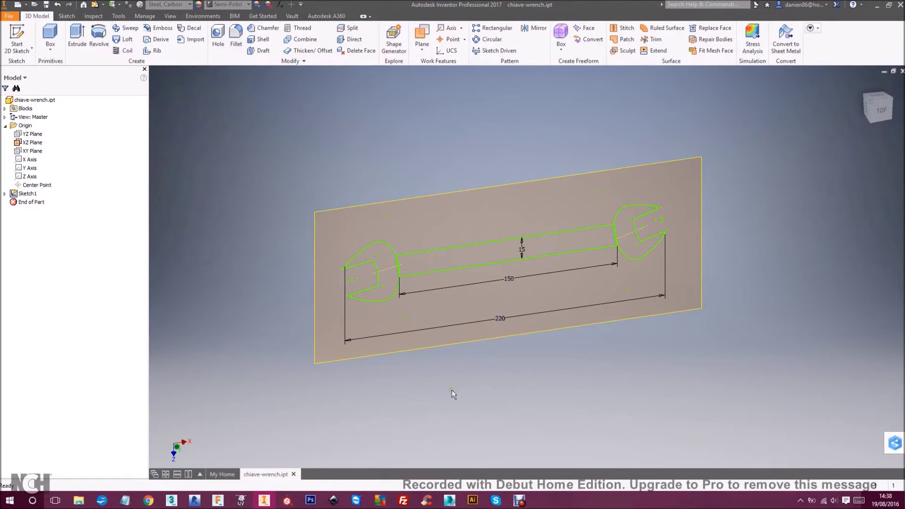
# Hide the XZ origin plane behind the wrench sketch
pyautogui.click(33, 142)
pyautogui.rightClick(37, 144)
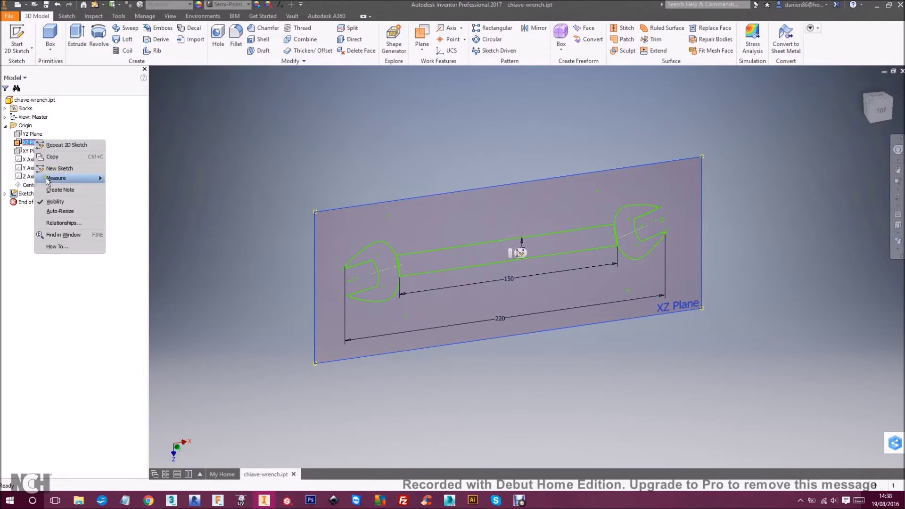
pyautogui.click(50, 203)
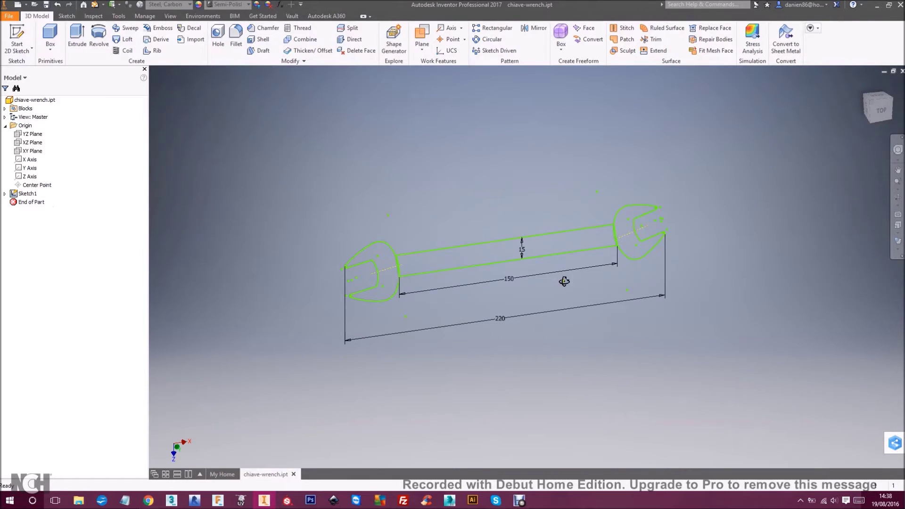
pyautogui.moveTo(564, 281)
pyautogui.keyDown('shift'); pyautogui.mouseDown(button='middle')
pyautogui.moveTo(537, 299)
pyautogui.moveTo(545, 347)
pyautogui.moveTo(546, 247)
pyautogui.moveTo(559, 285)
pyautogui.mouseUp(button='middle'); pyautogui.keyUp('shift')
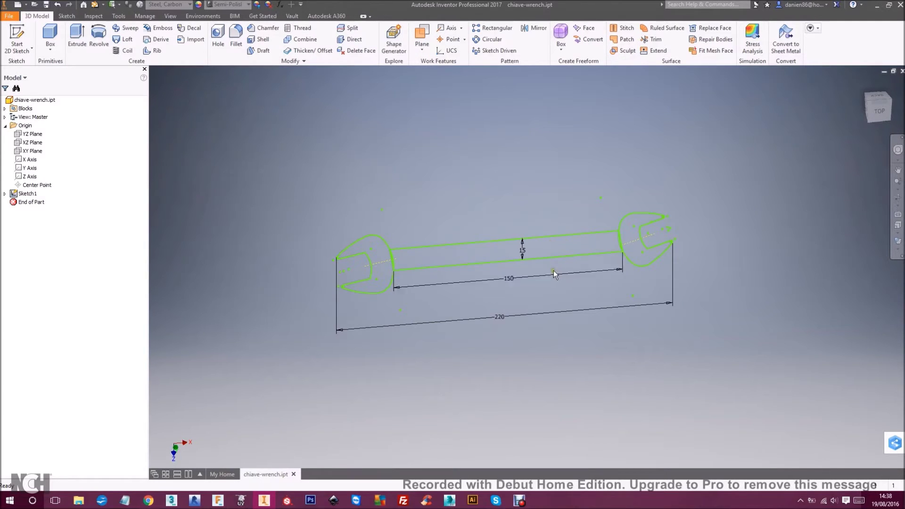
# Extrude the central handle profile of Sketch1 symmetrically by 5.5 mm
pyautogui.click(27, 194)
pyautogui.keyDown('ctrl'); pyautogui.click(30, 202); pyautogui.keyUp('ctrl')
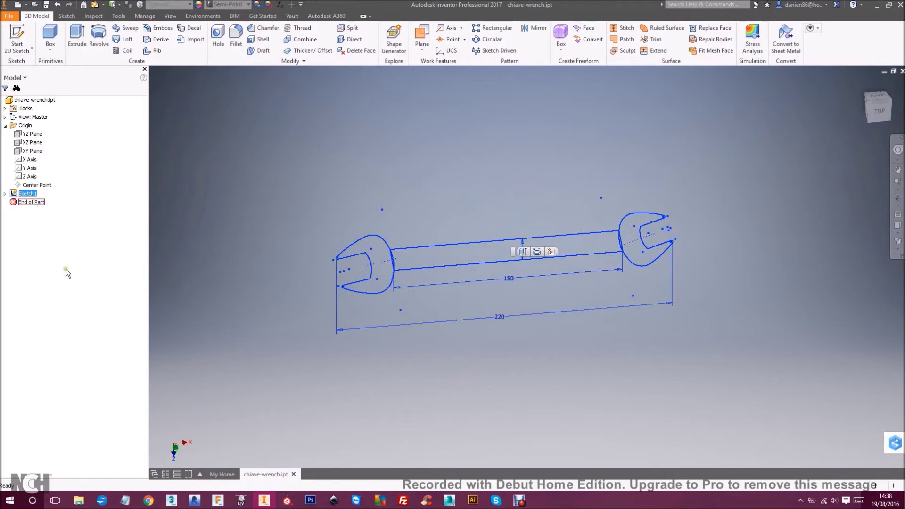
pyautogui.click(74, 37)
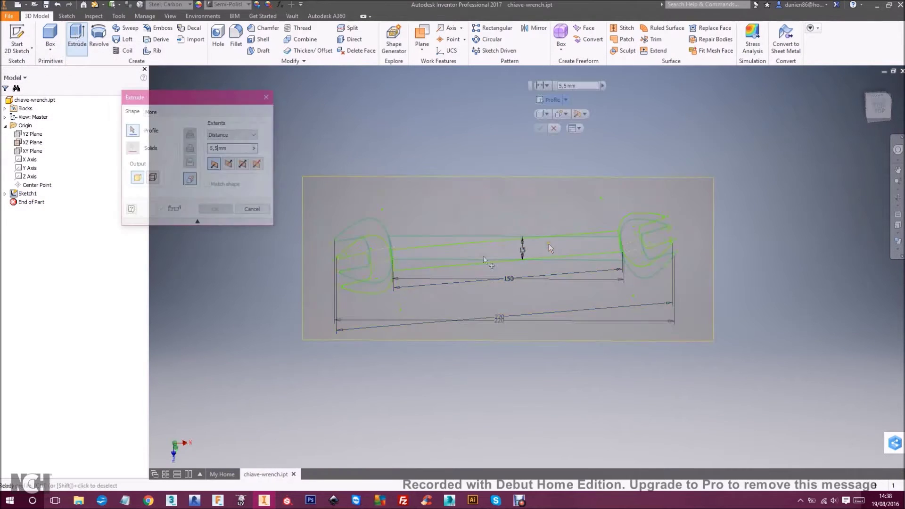
pyautogui.keyDown('shift'); pyautogui.moveTo(507, 253); pyautogui.dragTo(509, 253, button='middle'); pyautogui.keyUp('shift')
pyautogui.click(494, 247)
pyautogui.keyDown('shift'); pyautogui.moveTo(506, 298); pyautogui.dragTo(476, 274, button='middle'); pyautogui.keyUp('shift')
pyautogui.click(242, 164)
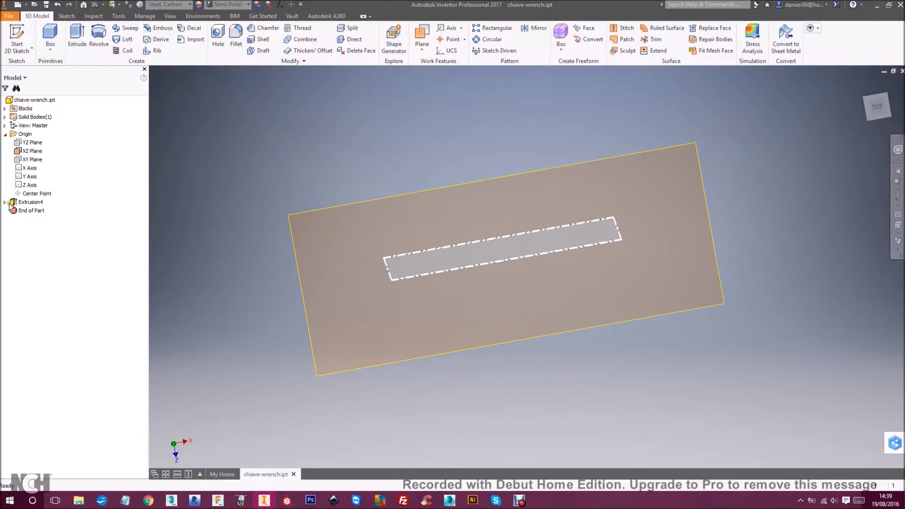
# Make Sketch1 under the handle extrusion visible again for reuse
pyautogui.click(10, 203)
pyautogui.click(5, 202)
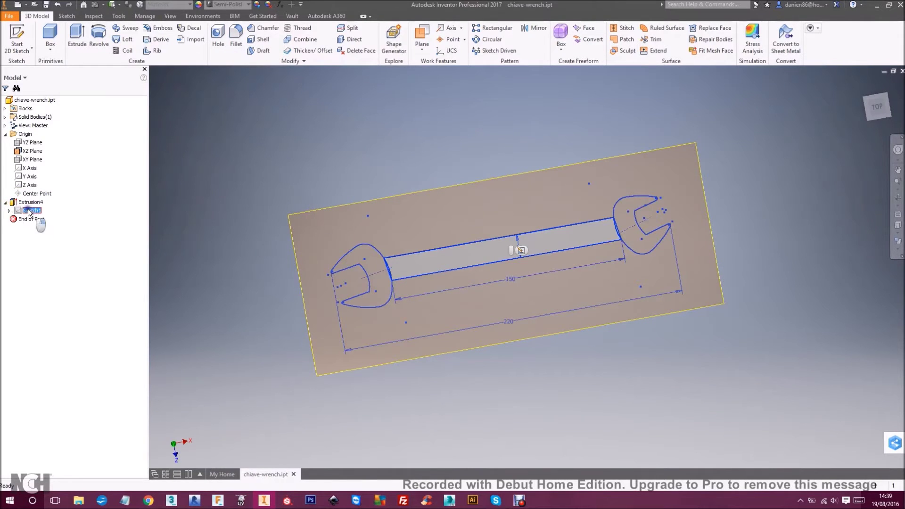
pyautogui.rightClick(28, 210)
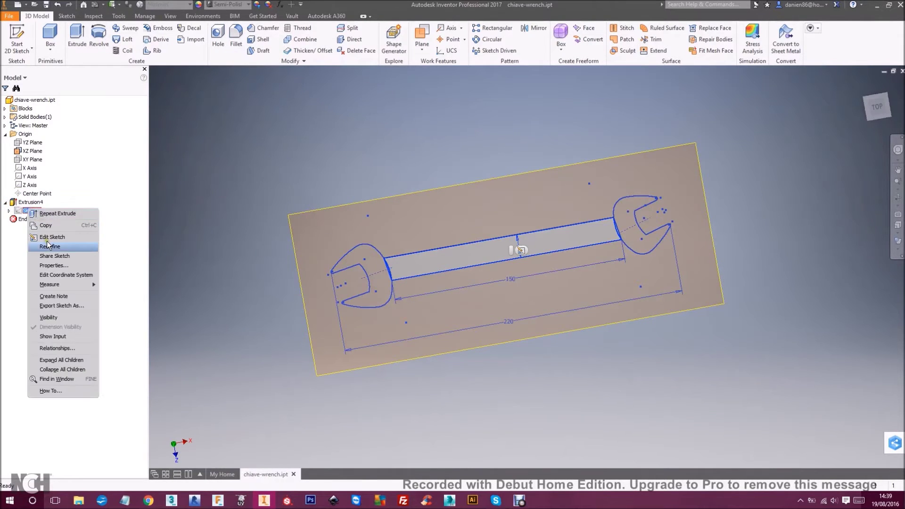
pyautogui.click(58, 318)
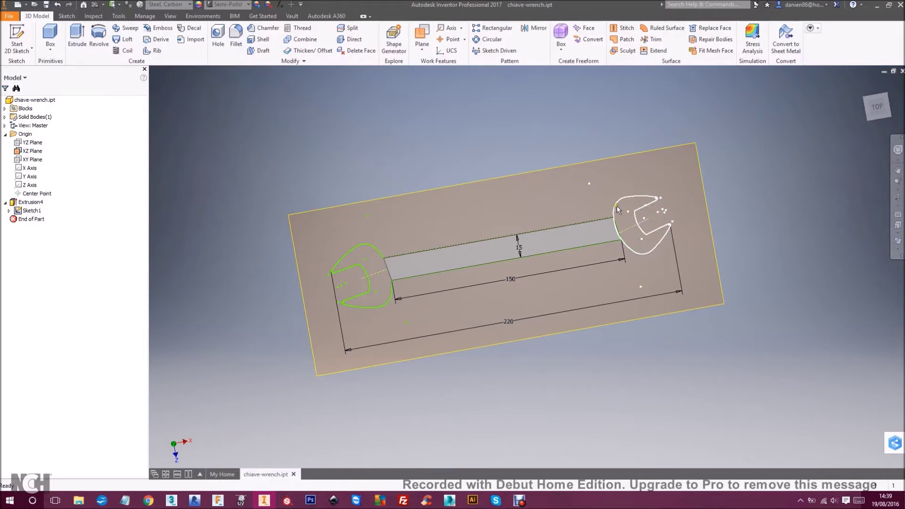
# Extrude both wrench head profiles symmetrically by 7.3 mm, joining them to the handle
pyautogui.keyDown('shift'); pyautogui.moveTo(538, 147); pyautogui.dragTo(537, 148, button='middle'); pyautogui.keyUp('shift')
pyautogui.moveTo(536, 148)
pyautogui.mouseDown()
pyautogui.moveTo(561, 218)
pyautogui.moveTo(561, 178)
pyautogui.mouseUp()
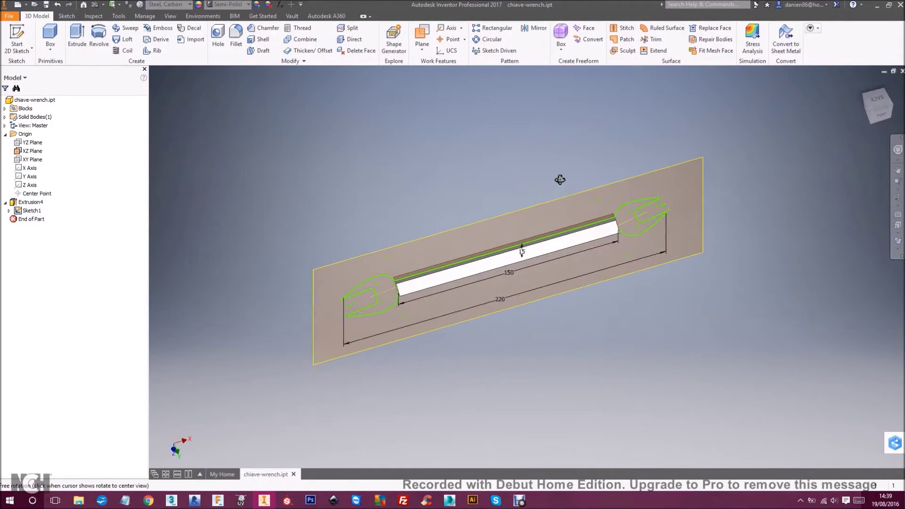
pyautogui.click(83, 33)
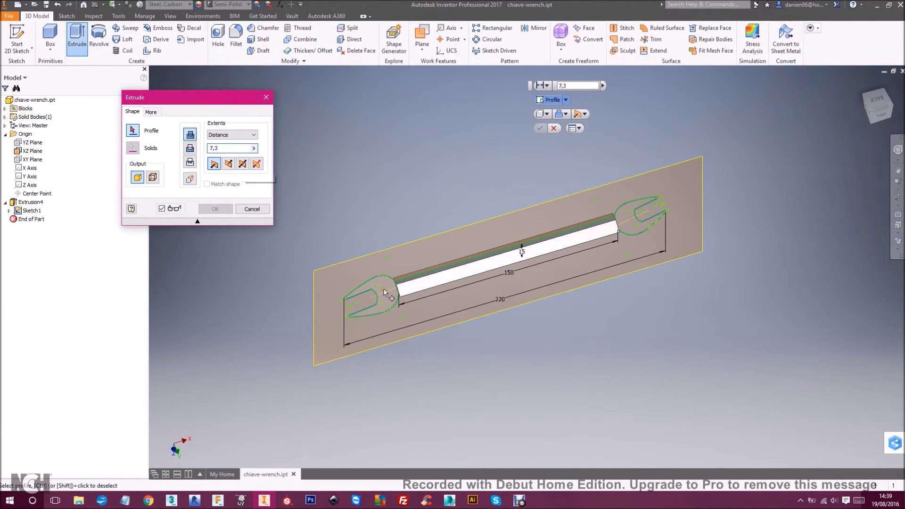
pyautogui.click(377, 308)
pyautogui.click(631, 228)
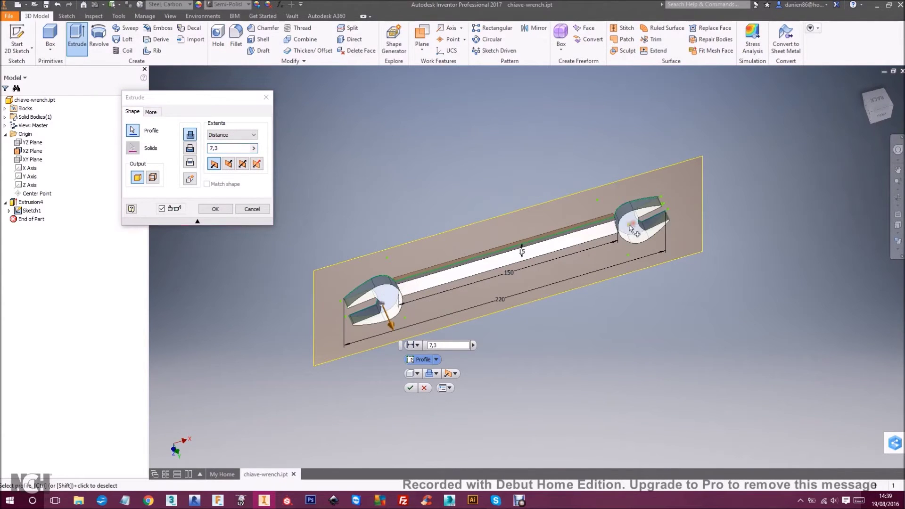
pyautogui.click(242, 164)
pyautogui.keyDown('shift'); pyautogui.moveTo(524, 118); pyautogui.dragTo(523, 147, button='middle'); pyautogui.keyUp('shift')
pyautogui.click(216, 209)
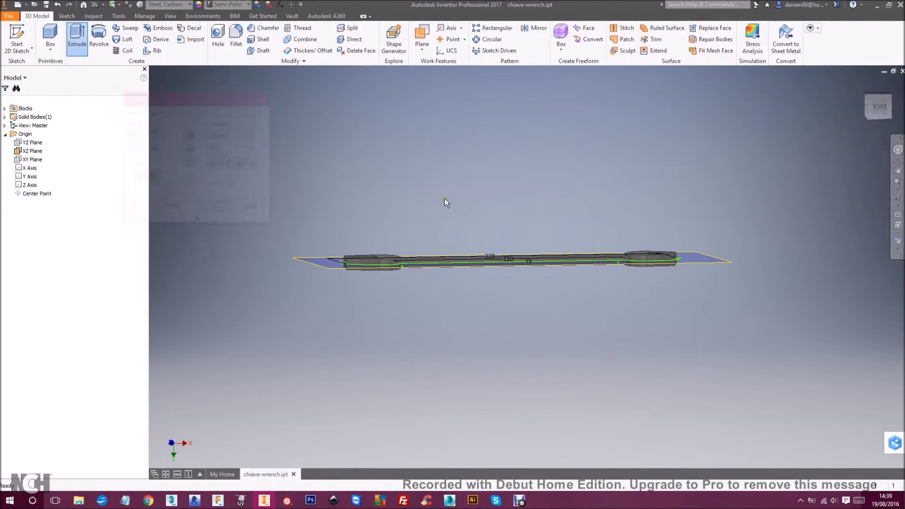
pyautogui.keyDown('shift'); pyautogui.moveTo(456, 216); pyautogui.dragTo(360, 146, button='middle'); pyautogui.keyUp('shift')
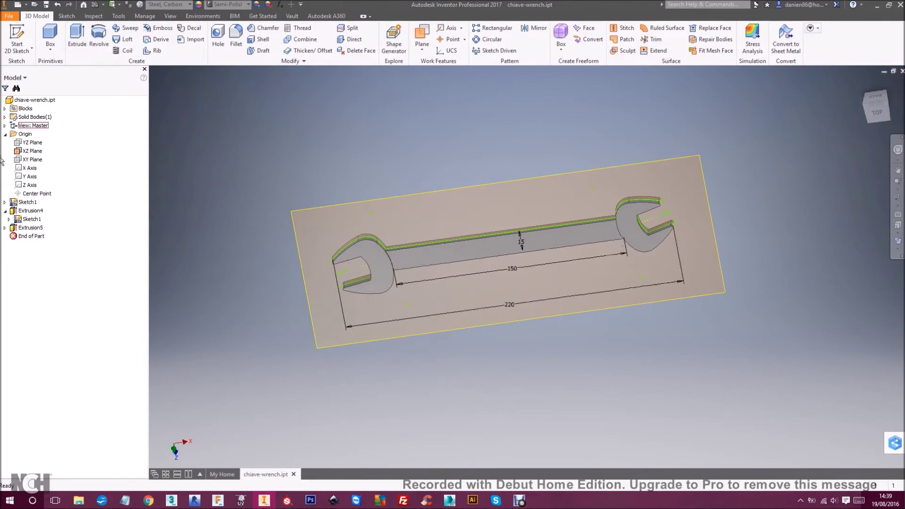
# Hide the XZ origin plane and Sketch1
pyautogui.rightClick(34, 154)
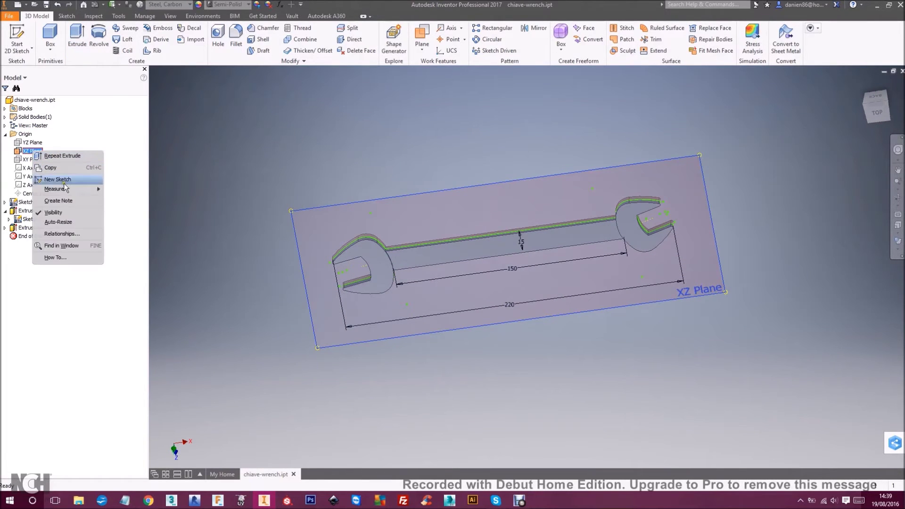
pyautogui.click(60, 213)
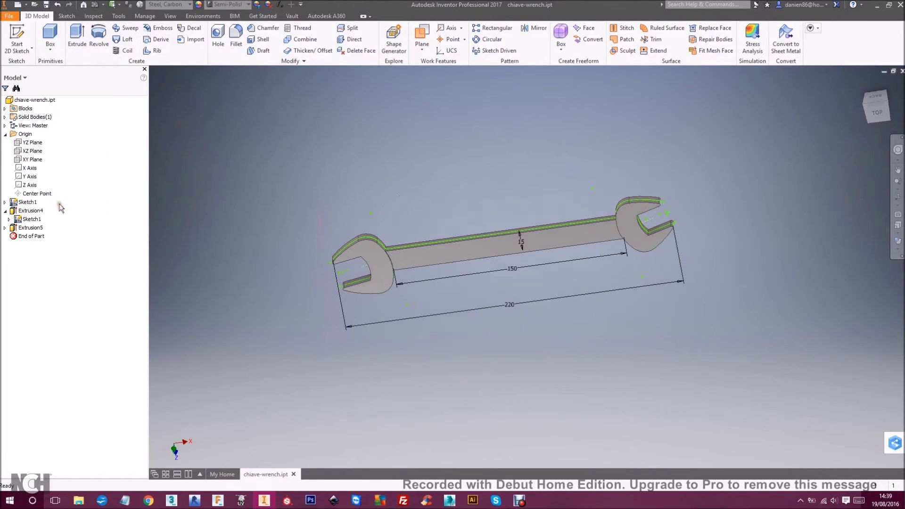
pyautogui.rightClick(27, 223)
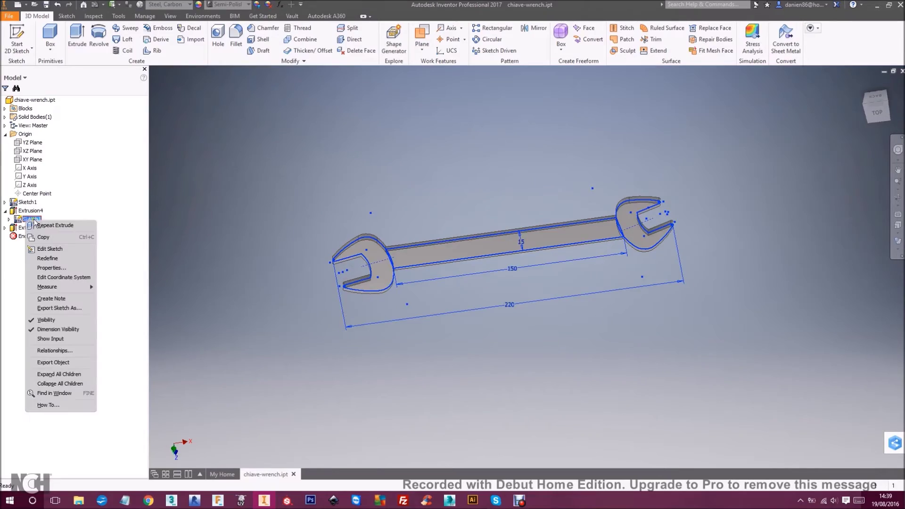
pyautogui.click(54, 320)
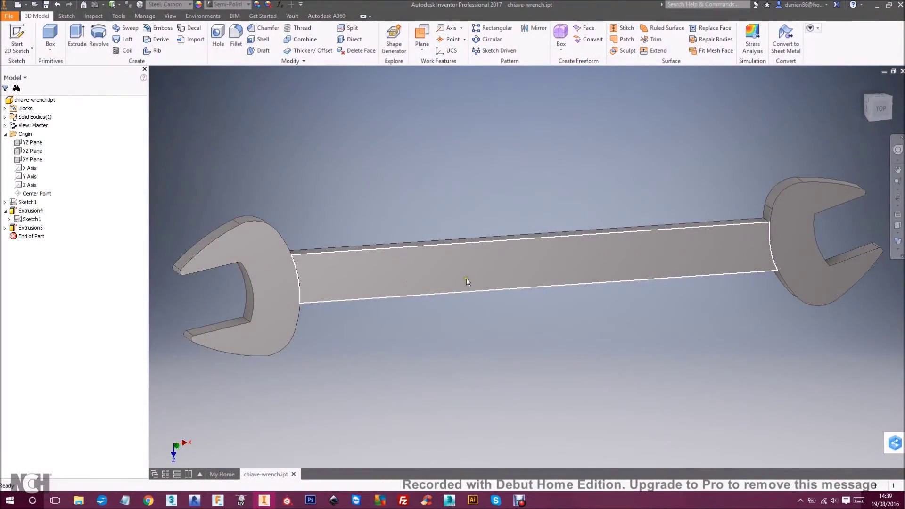
# Sketch an overall slot about 9.6 mm wide along the centreline of the handle's flat face, and finish the sketch
pyautogui.click(467, 282)
pyautogui.click(507, 273)
pyautogui.click(119, 49)
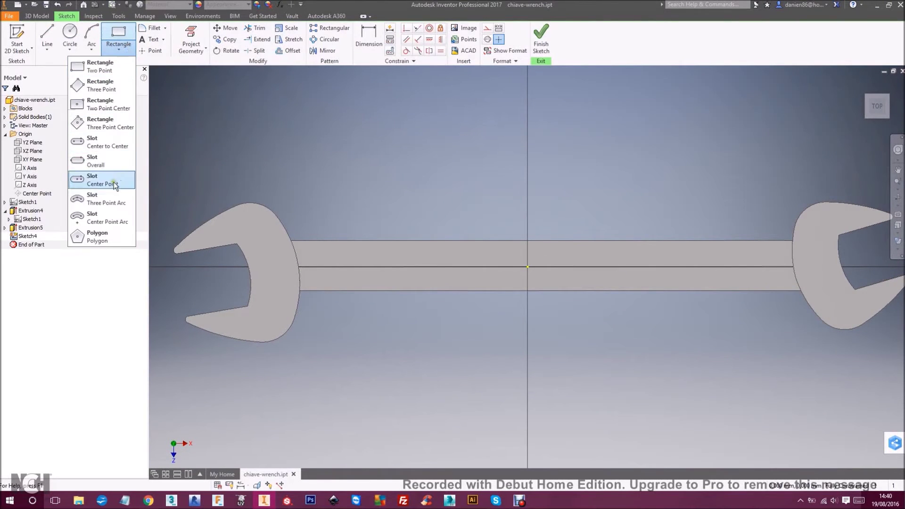
pyautogui.click(97, 163)
pyautogui.click(328, 267)
pyautogui.click(755, 267)
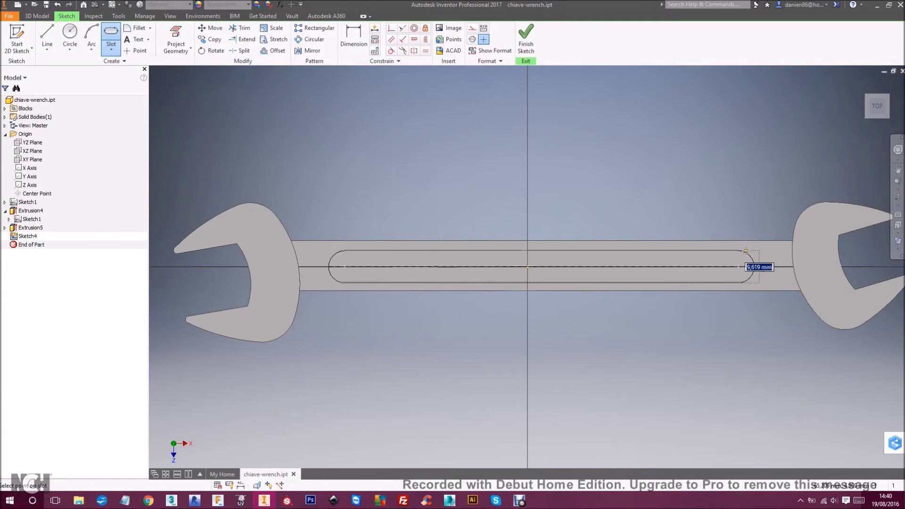
pyautogui.click(746, 251)
pyautogui.click(526, 37)
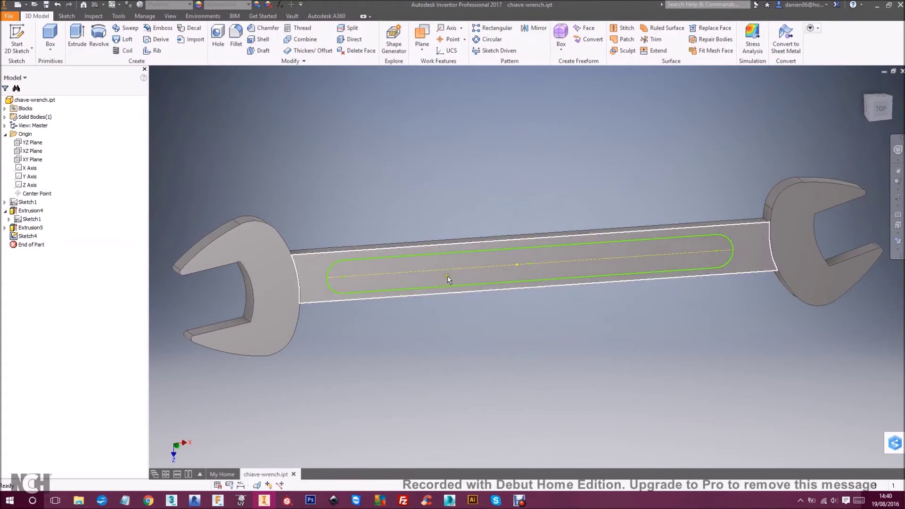
# Cut the slot profile 1.5 mm deep into the handle with Extrude
pyautogui.click(77, 37)
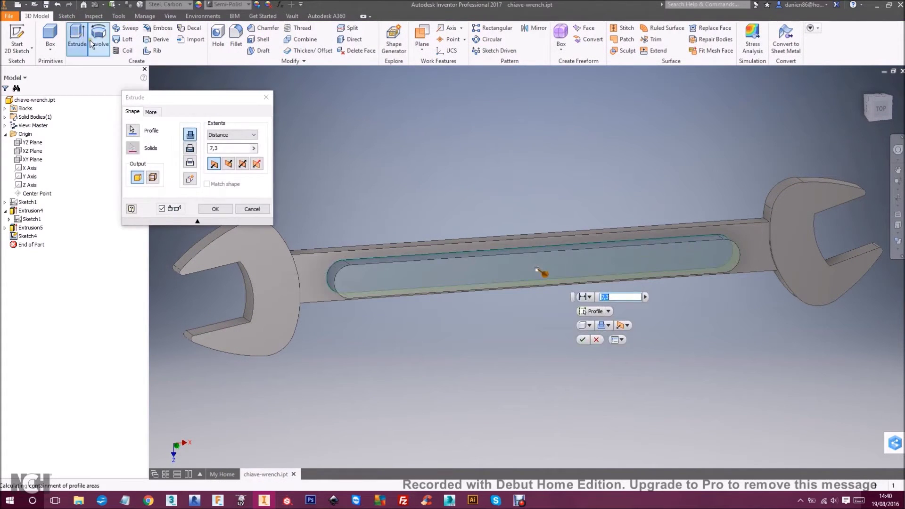
pyautogui.click(190, 149)
pyautogui.click(229, 164)
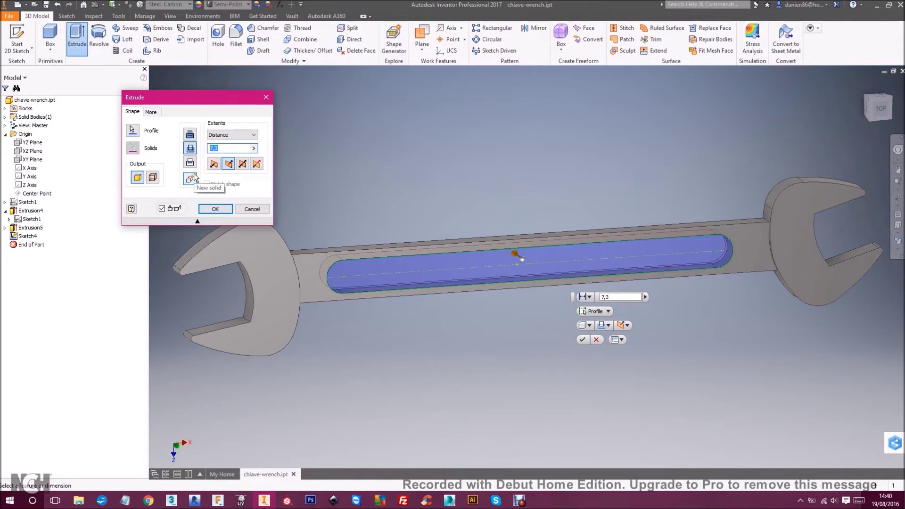
pyautogui.write('2')
pyautogui.keyDown('shift'); pyautogui.moveTo(503, 178); pyautogui.dragTo(536, 257, button='middle'); pyautogui.keyUp('shift')
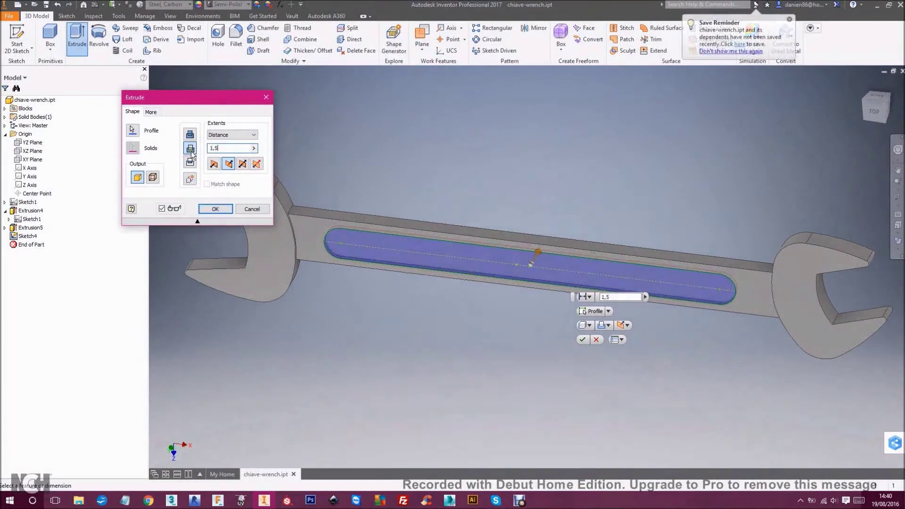
pyautogui.click(216, 209)
# Fillet the edges of the recessed handle slot with a 1 mm radius
pyautogui.keyDown('shift'); pyautogui.moveTo(506, 203); pyautogui.dragTo(528, 170, button='middle'); pyautogui.keyUp('shift')
pyautogui.click(239, 31)
pyautogui.click(430, 253)
pyautogui.keyDown('shift'); pyautogui.moveTo(430, 253); pyautogui.dragTo(408, 287, button='middle'); pyautogui.keyUp('shift')
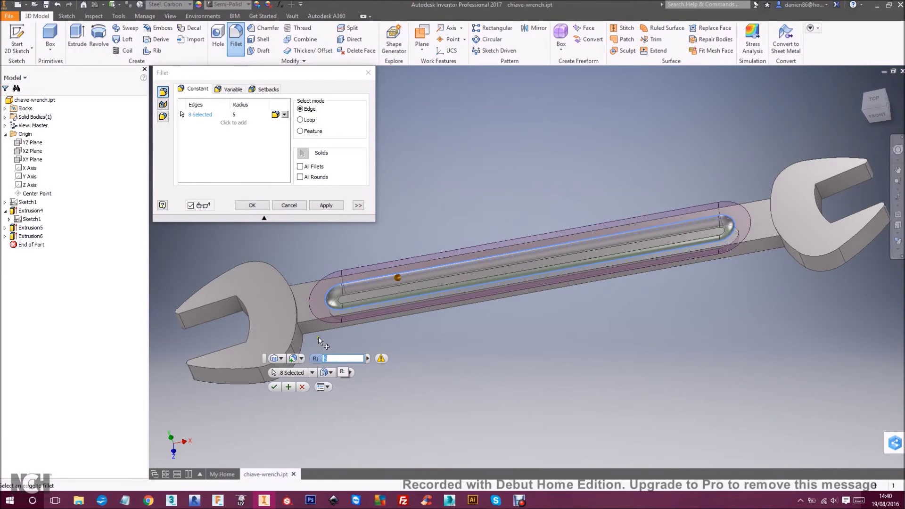
pyautogui.write('1')
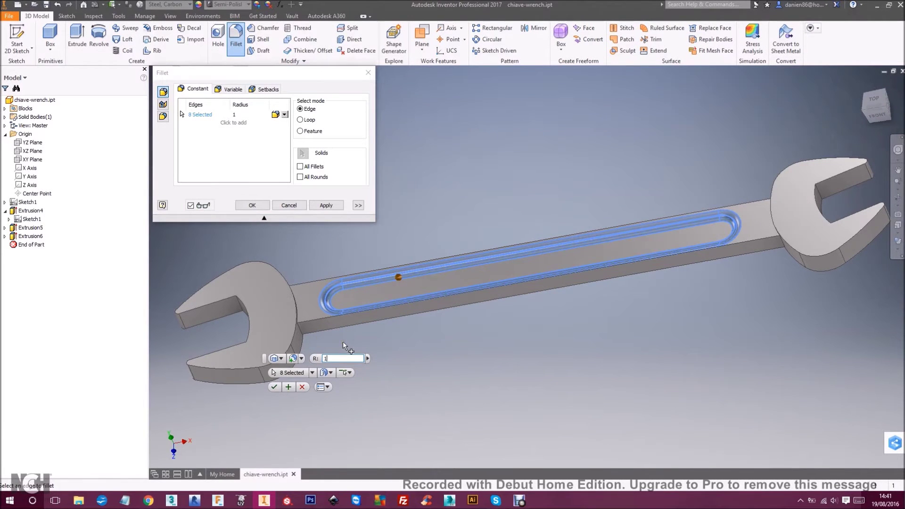
pyautogui.press('Return')
# Mirror the slot cut and its fillet about the XZ origin plane to the opposite side of the handle
pyautogui.keyDown('shift'); pyautogui.moveTo(398, 269); pyautogui.dragTo(523, 346, button='middle'); pyautogui.keyUp('shift')
pyautogui.keyDown('shift'); pyautogui.moveTo(502, 296); pyautogui.dragTo(498, 260, button='middle'); pyautogui.keyUp('shift')
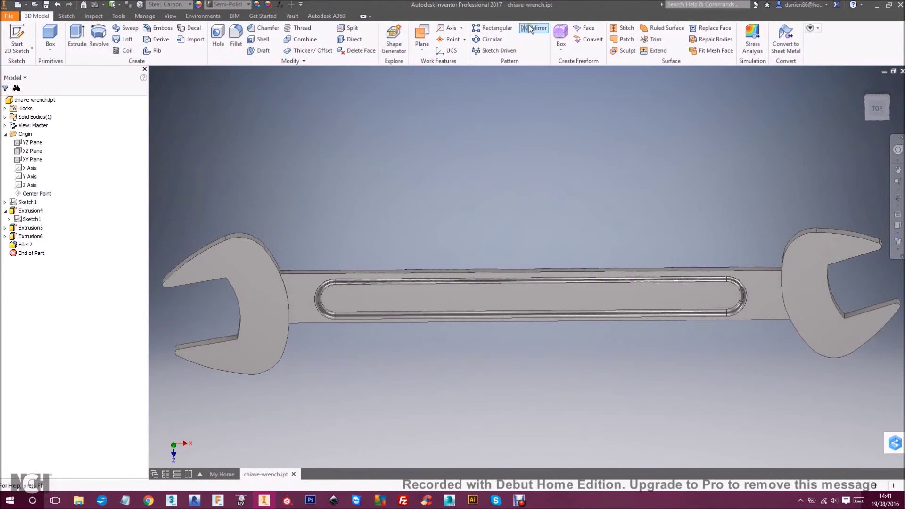
pyautogui.click(32, 151)
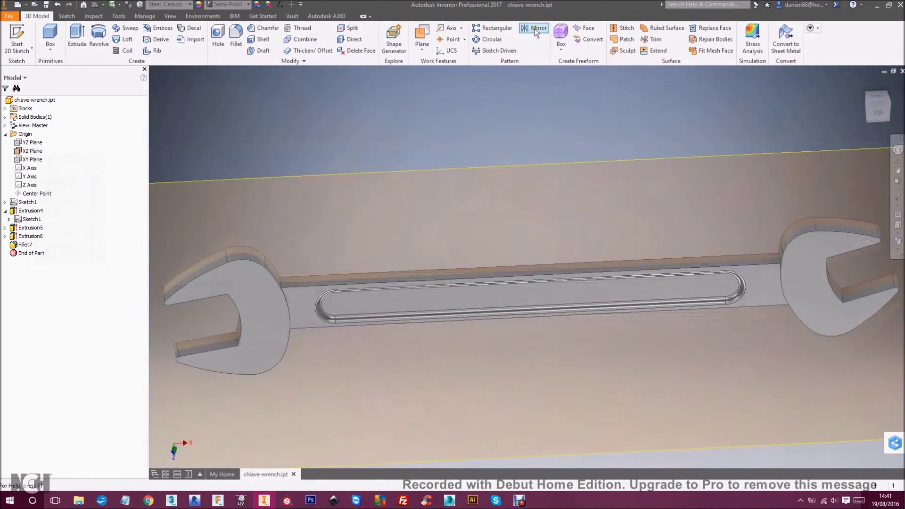
pyautogui.click(536, 30)
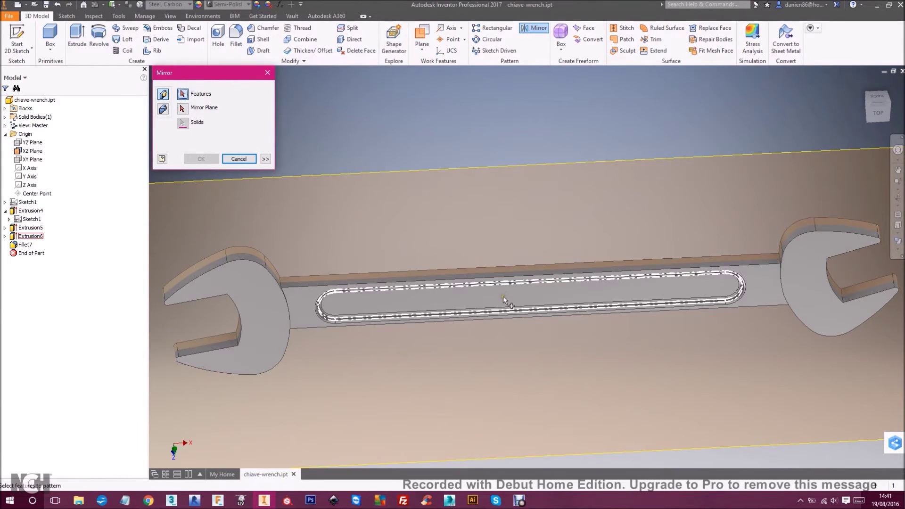
pyautogui.click(373, 309)
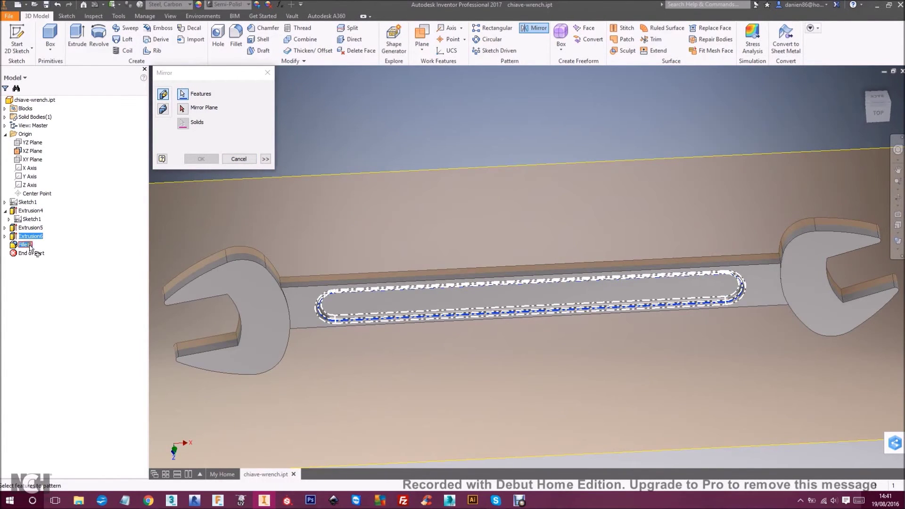
pyautogui.click(34, 247)
pyautogui.click(183, 108)
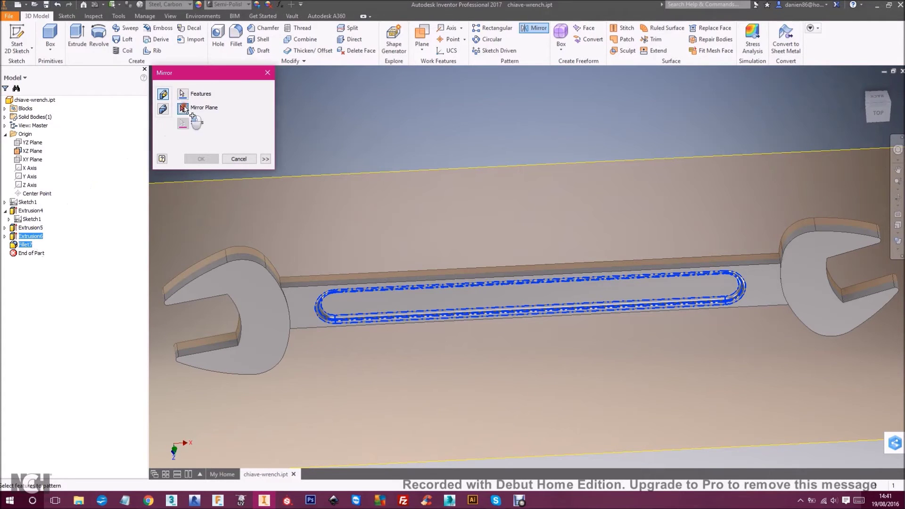
pyautogui.click(432, 170)
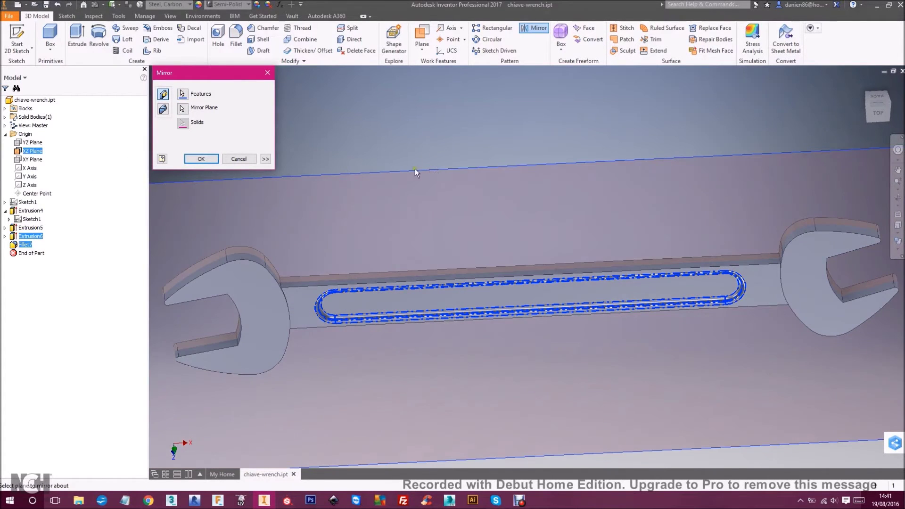
pyautogui.click(205, 162)
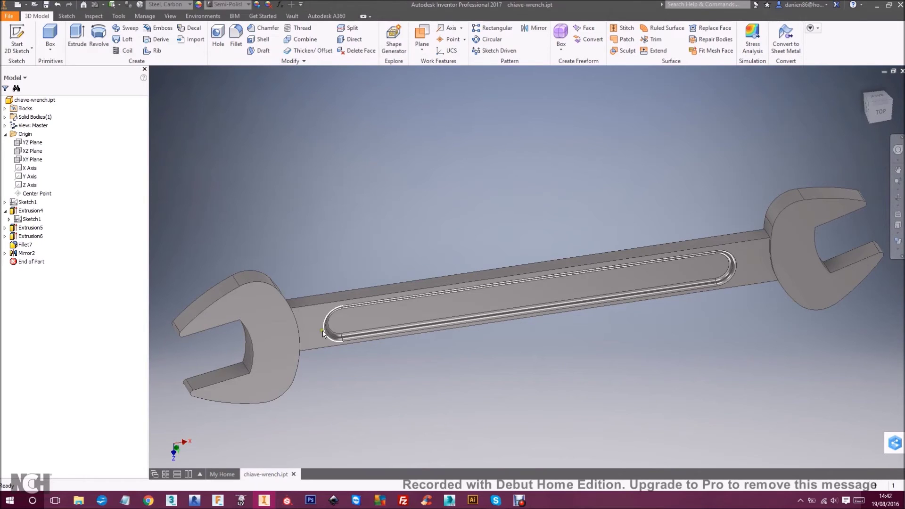
# Start a sketch on the handle's flat face and add the text 19 at the left end of the slot
pyautogui.click(316, 328)
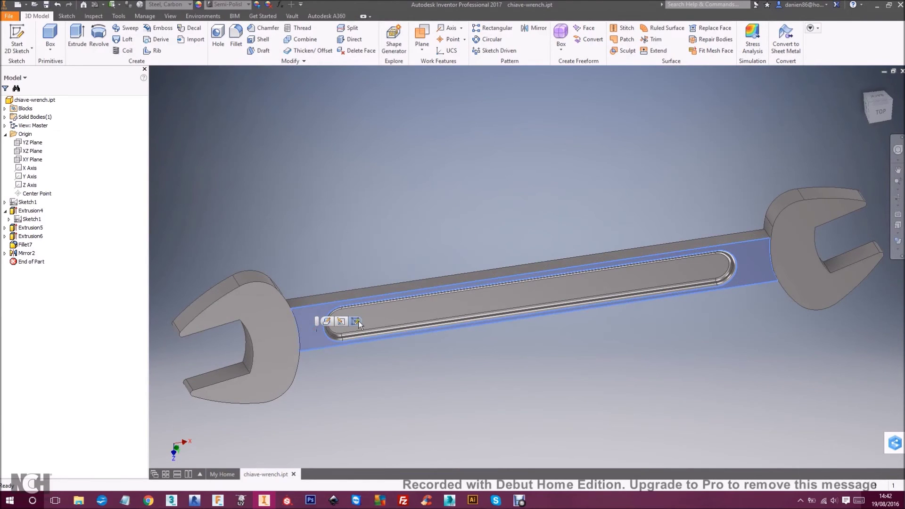
pyautogui.click(356, 321)
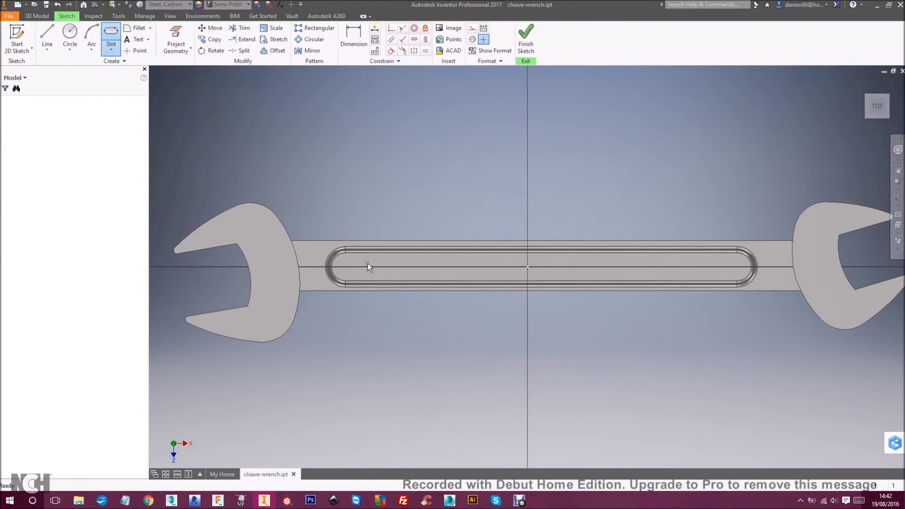
pyautogui.click(138, 40)
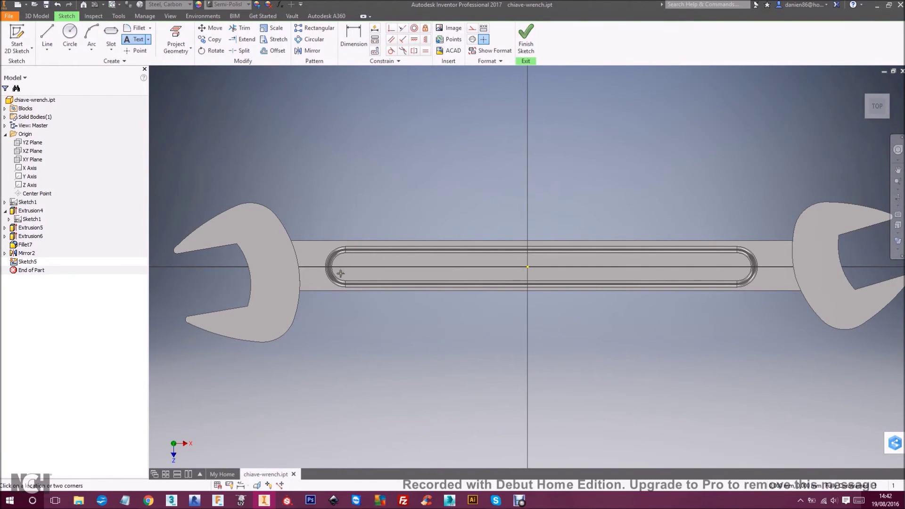
pyautogui.click(368, 292)
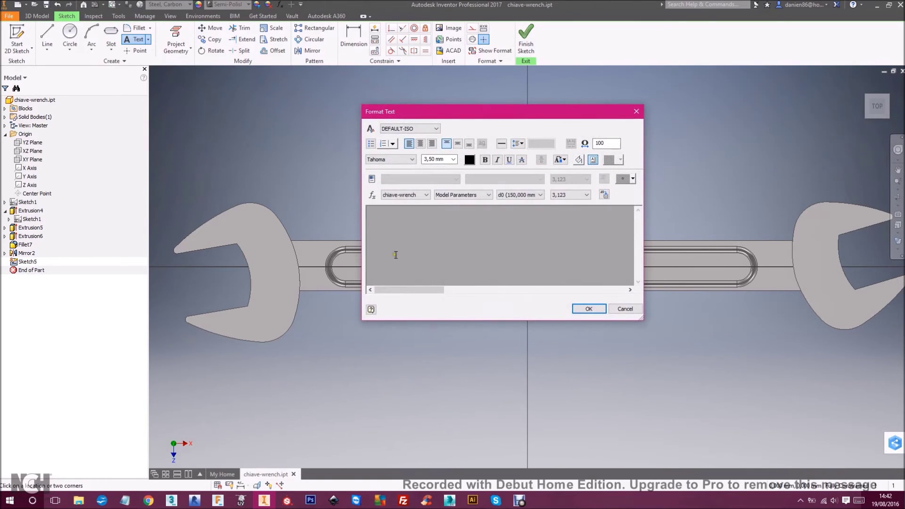
pyautogui.click(587, 309)
pyautogui.press('Escape')
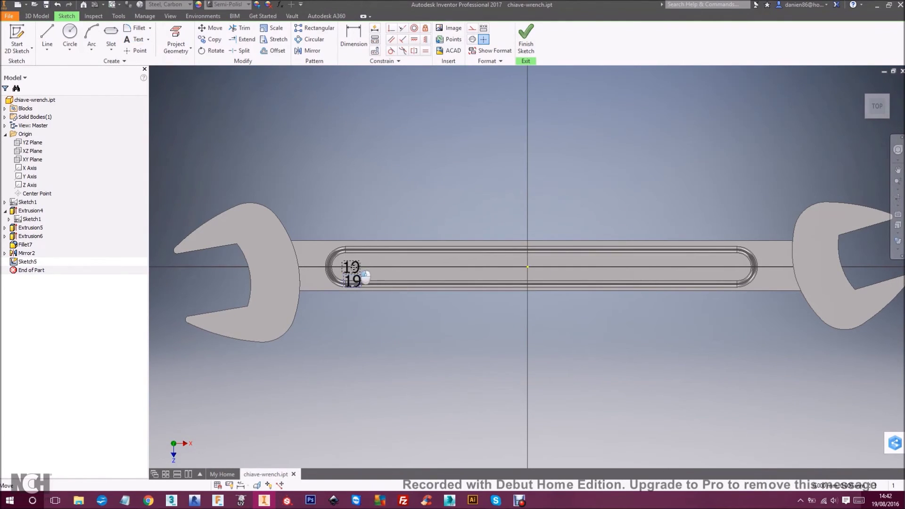
# Format the text 19 with the Technic font at a 6.10 mm size
pyautogui.doubleClick(353, 273)
pyautogui.moveTo(369, 212); pyautogui.dragTo(373, 228)
pyautogui.click(385, 161)
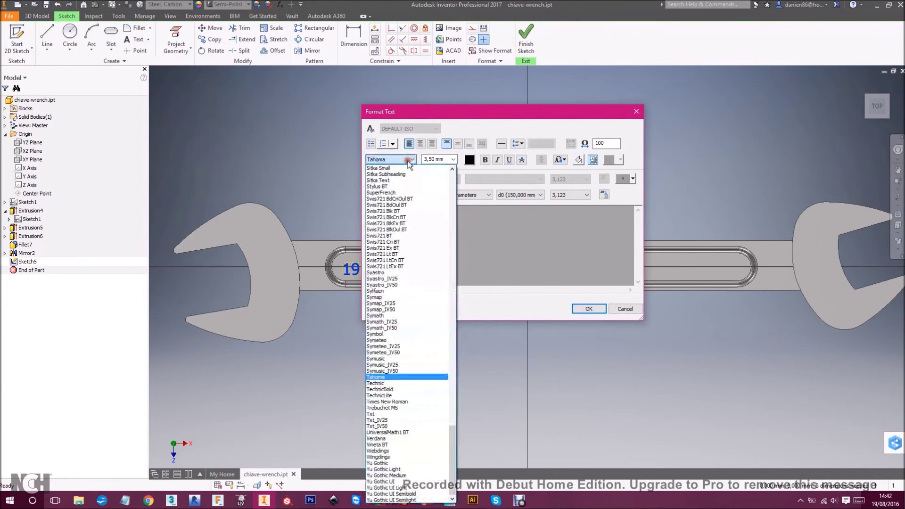
pyautogui.click(394, 383)
pyautogui.click(454, 160)
pyautogui.click(446, 187)
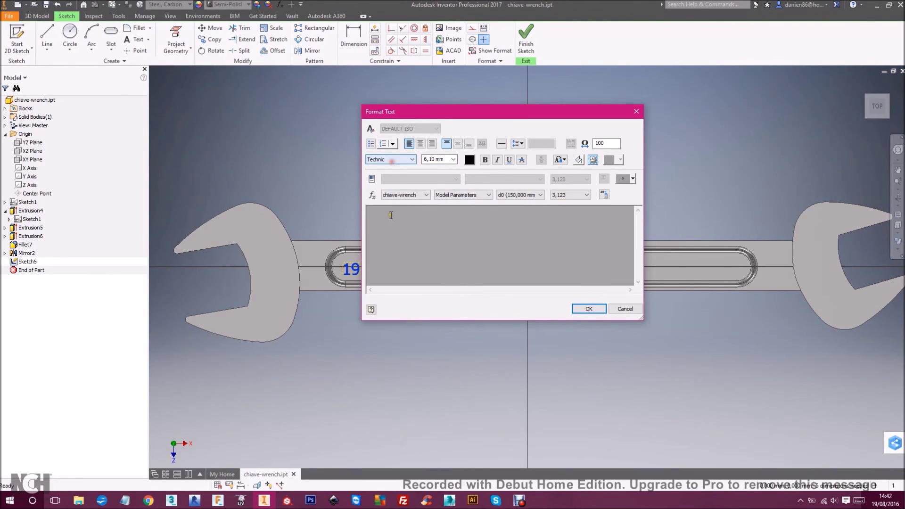
pyautogui.click(590, 309)
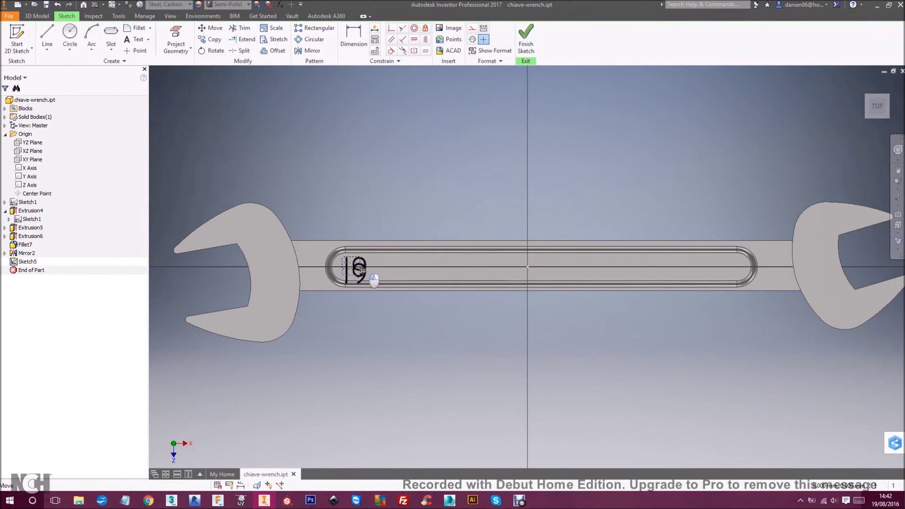
# Add the text 17 in the Technic font at the right end of the slot, centre it vertically, and finish the sketch
pyautogui.click(723, 260)
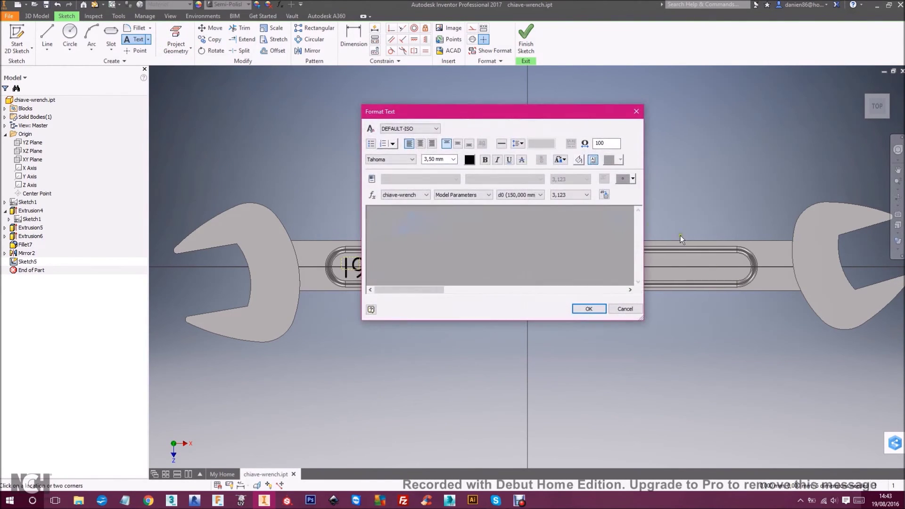
pyautogui.click(395, 160)
pyautogui.click(398, 388)
pyautogui.click(452, 159)
pyautogui.click(441, 195)
pyautogui.click(590, 309)
pyautogui.press('Escape')
pyautogui.moveTo(729, 281); pyautogui.dragTo(731, 268)
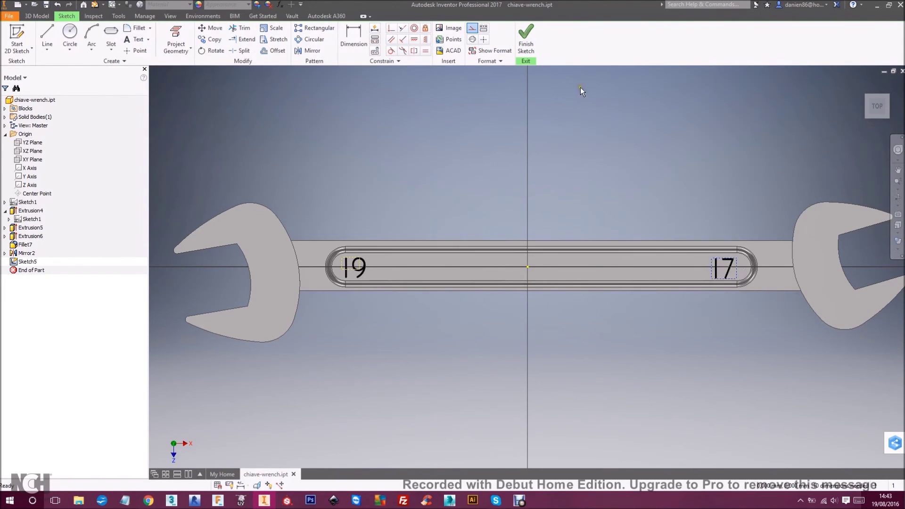
pyautogui.click(526, 36)
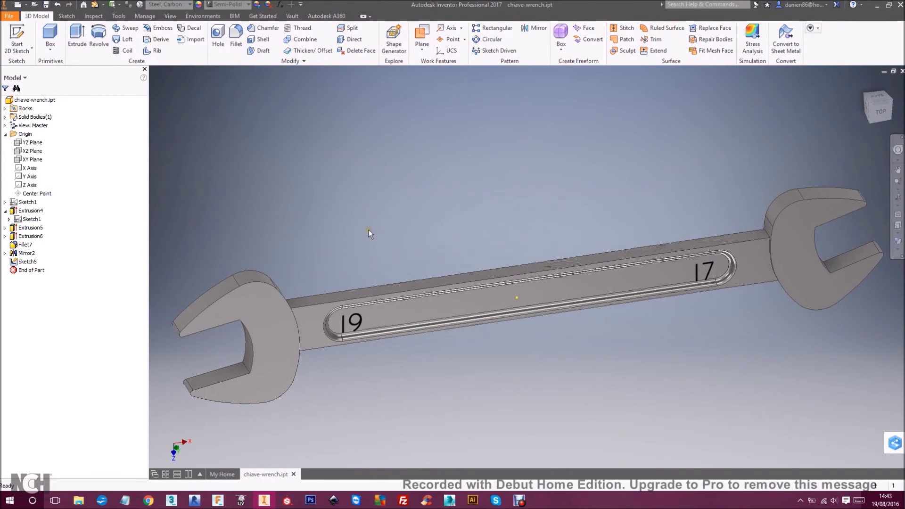
# Emboss the 19 and 17 size markings on the handle
pyautogui.click(164, 31)
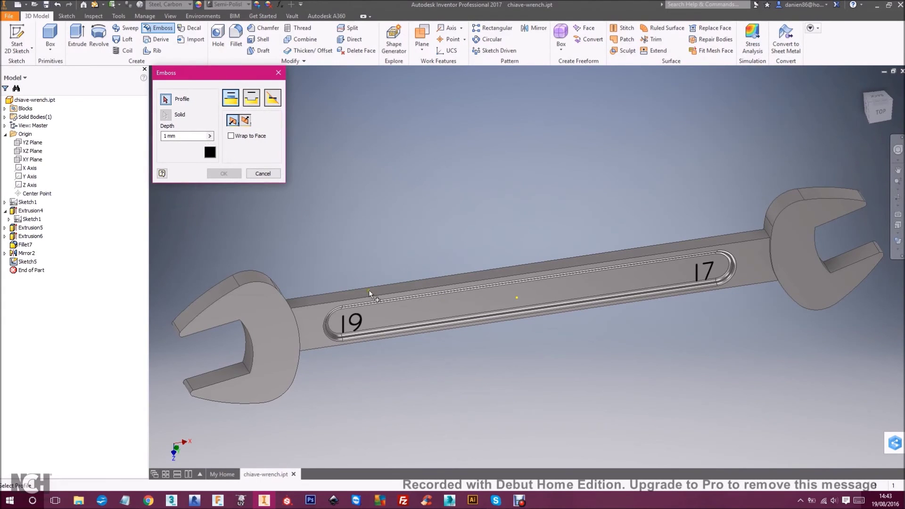
pyautogui.click(357, 322)
pyautogui.keyDown('shift'); pyautogui.moveTo(611, 232); pyautogui.dragTo(556, 292, button='middle'); pyautogui.keyUp('shift')
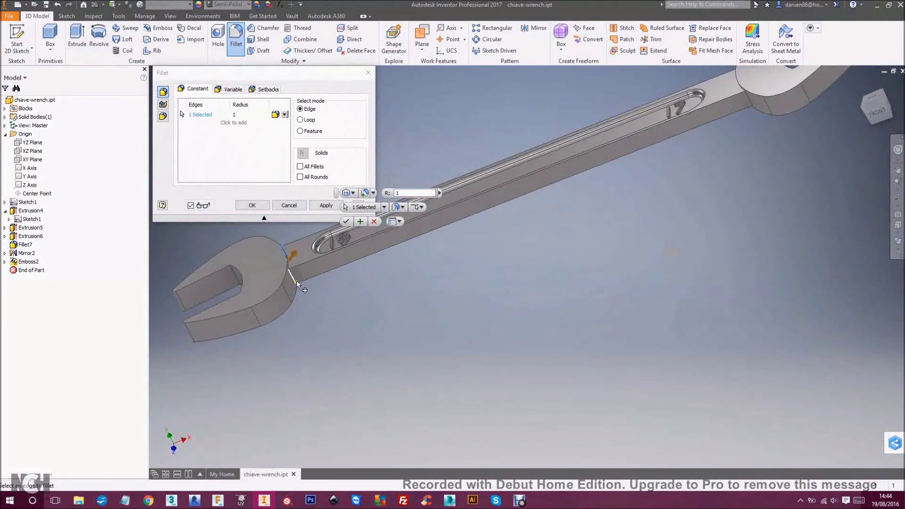
# Fillet the four short corner edges where the handle's narrow sides meet the two heads with a 15 mm radius
pyautogui.click(294, 270)
pyautogui.keyDown('shift'); pyautogui.moveTo(585, 188); pyautogui.dragTo(614, 165, button='middle'); pyautogui.keyUp('shift')
pyautogui.moveTo(613, 165); pyautogui.dragTo(385, 337, button='middle')
pyautogui.click(703, 274)
pyautogui.keyDown('shift'); pyautogui.moveTo(693, 278); pyautogui.dragTo(687, 252, button='middle'); pyautogui.keyUp('shift')
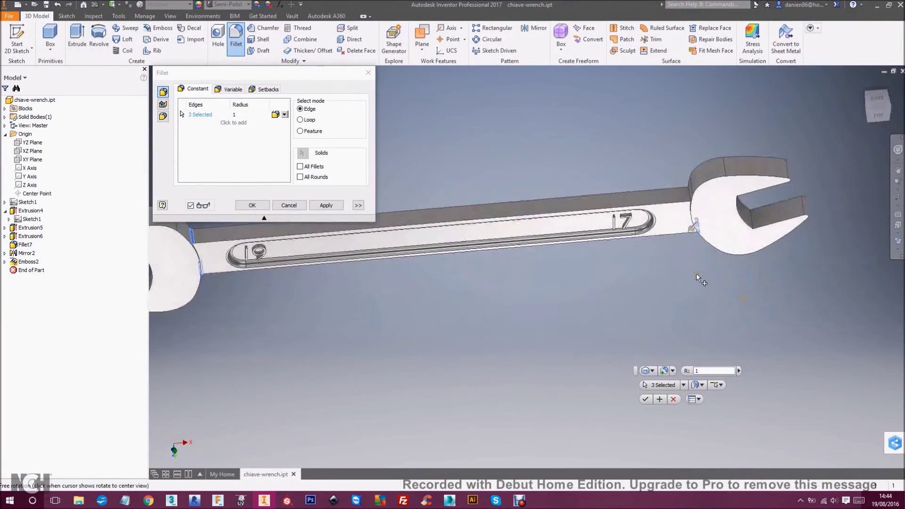
pyautogui.click(700, 207)
pyautogui.keyDown('shift'); pyautogui.moveTo(646, 176); pyautogui.dragTo(663, 171, button='middle'); pyautogui.keyUp('shift')
pyautogui.write('10')
pyautogui.moveTo(645, 226); pyautogui.dragTo(681, 274, button='middle')
pyautogui.moveTo(724, 251); pyautogui.dragTo(707, 236)
pyautogui.moveTo(719, 236); pyautogui.dragTo(687, 203, button='middle')
pyautogui.click(720, 247)
pyautogui.moveTo(635, 212); pyautogui.dragTo(585, 213)
pyautogui.write('15')
pyautogui.click(570, 242)
# Fillet the curved edges where both heads meet the handle's flat faces, on both sides of the wrench
pyautogui.keyDown('shift'); pyautogui.moveTo(678, 227); pyautogui.dragTo(727, 238, button='middle'); pyautogui.keyUp('shift')
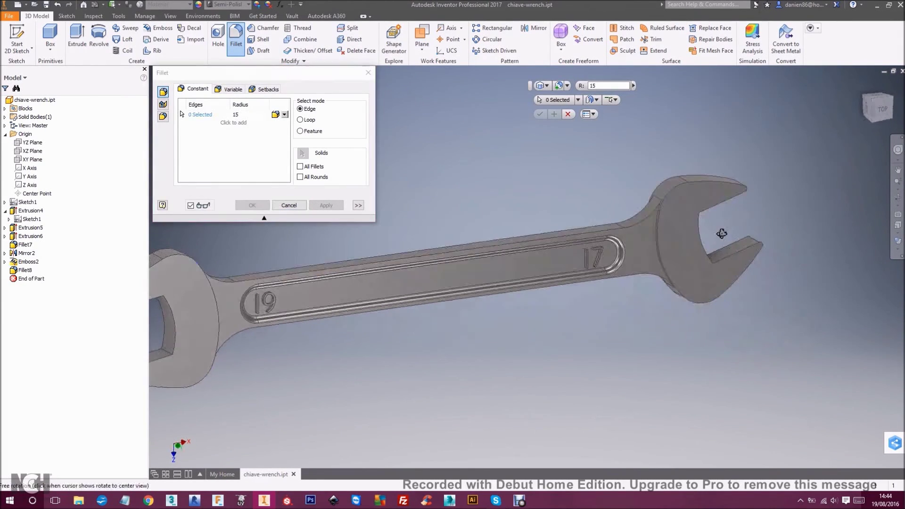
pyautogui.click(655, 237)
pyautogui.click(656, 260)
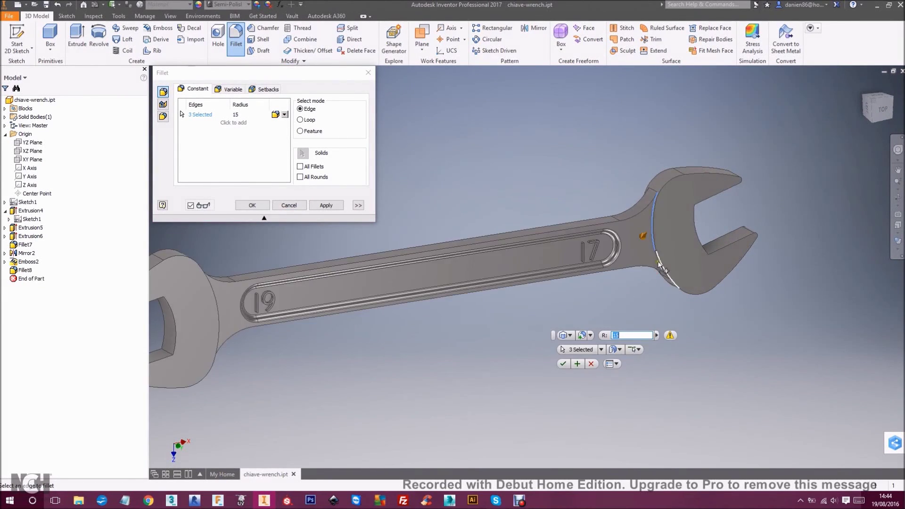
pyautogui.keyDown('shift'); pyautogui.moveTo(664, 265); pyautogui.dragTo(504, 125, button='middle'); pyautogui.keyUp('shift')
pyautogui.moveTo(504, 125); pyautogui.dragTo(650, 269, button='middle')
pyautogui.moveTo(375, 430); pyautogui.dragTo(495, 306, button='middle')
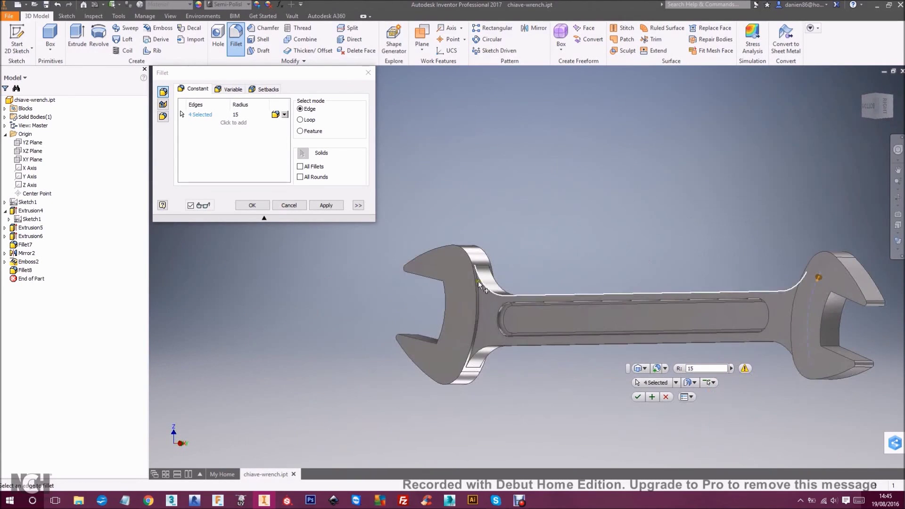
pyautogui.click(478, 305)
pyautogui.click(477, 331)
pyautogui.keyDown('shift'); pyautogui.moveTo(544, 278); pyautogui.dragTo(497, 297, button='middle'); pyautogui.keyUp('shift')
pyautogui.click(485, 324)
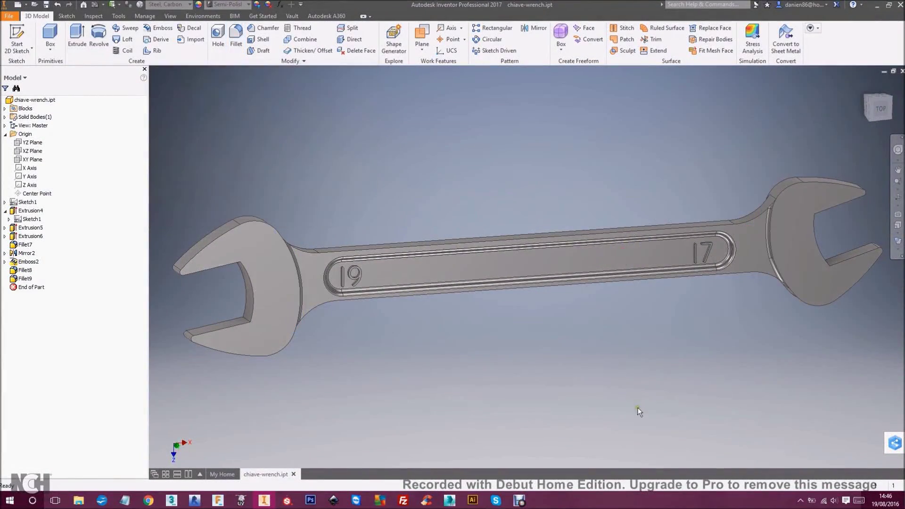
# Change the model's display to a shaded style without visible edges
pyautogui.keyDown('shift'); pyautogui.moveTo(624, 336); pyautogui.dragTo(607, 342, button='middle'); pyautogui.keyUp('shift')
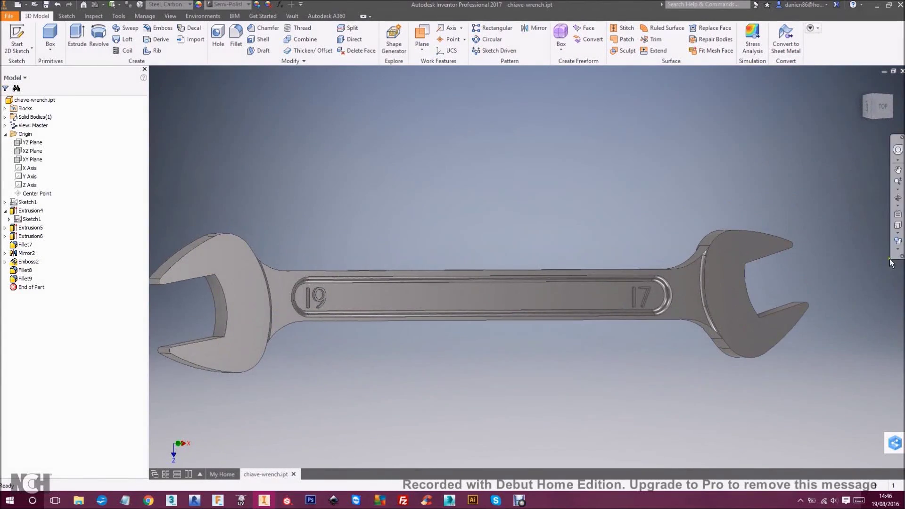
pyautogui.click(902, 254)
pyautogui.click(830, 258)
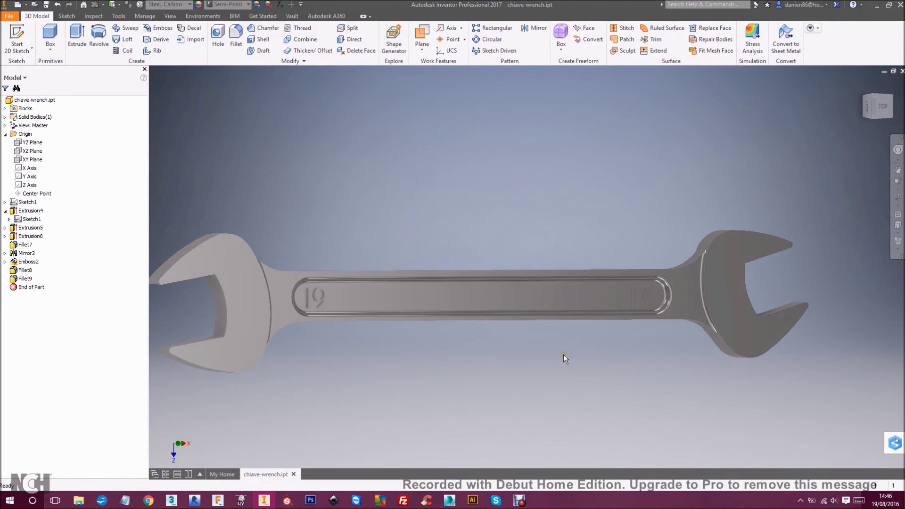